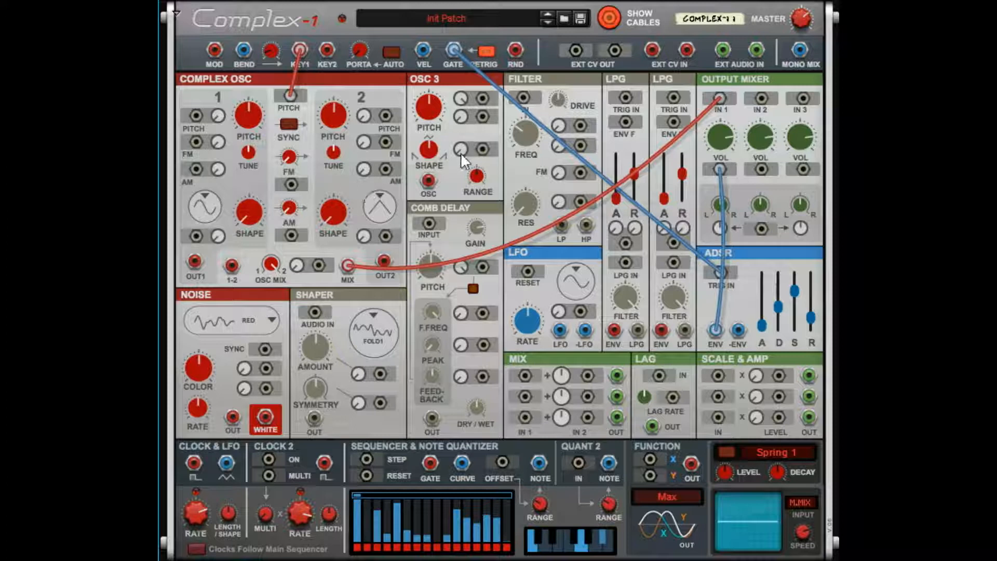
Raise oscillator 1's Shape to just above the midpoint and centre the Osc Mix between the two oscillators
{"action": "left_click", "coordinate": [535, 76]}
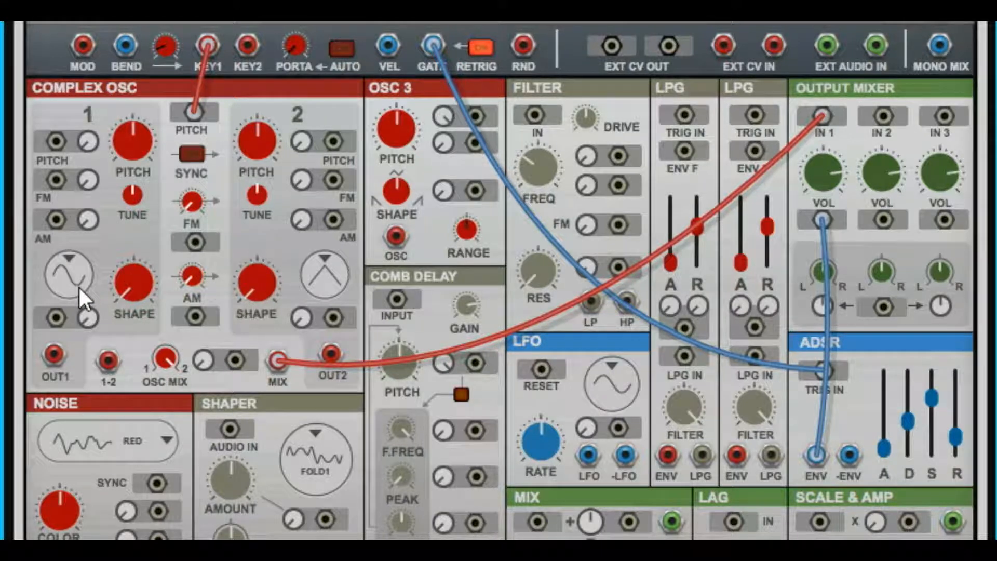
{"action": "left_click_drag", "start_coordinate": [125, 284], "coordinate": [246, 89]}
{"action": "left_click_drag", "start_coordinate": [172, 358], "coordinate": [177, 531]}
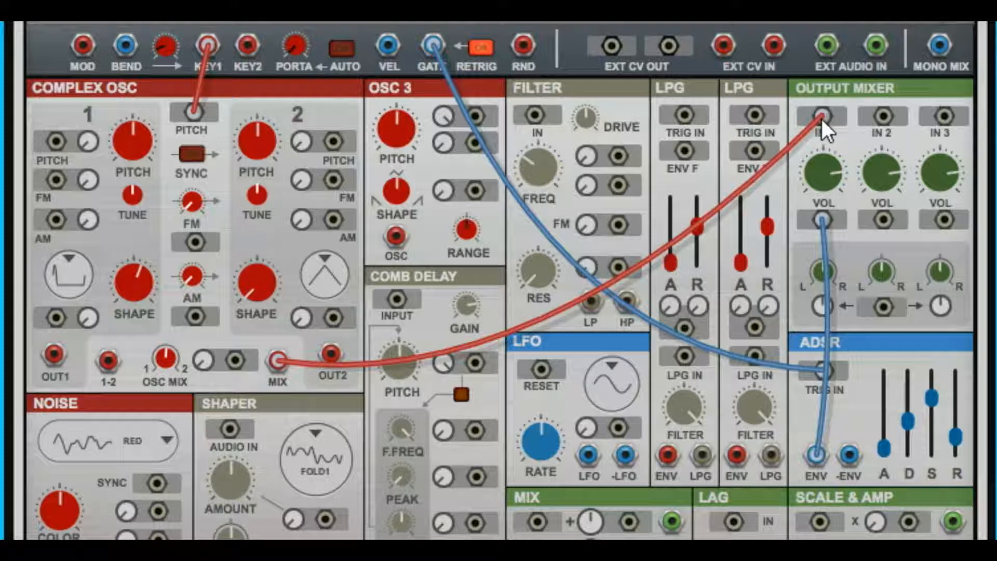
Route the oscillator mix into the filter and its low-pass output into output mixer input 1, and raise the filter frequency
{"action": "left_click_drag", "start_coordinate": [821, 120], "coordinate": [529, 115]}
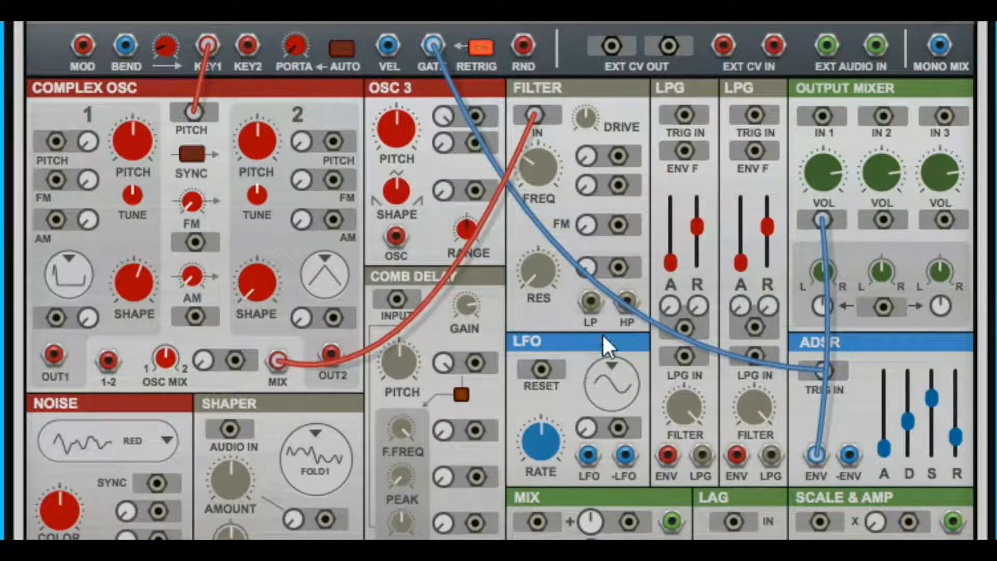
{"action": "left_click", "coordinate": [605, 286]}
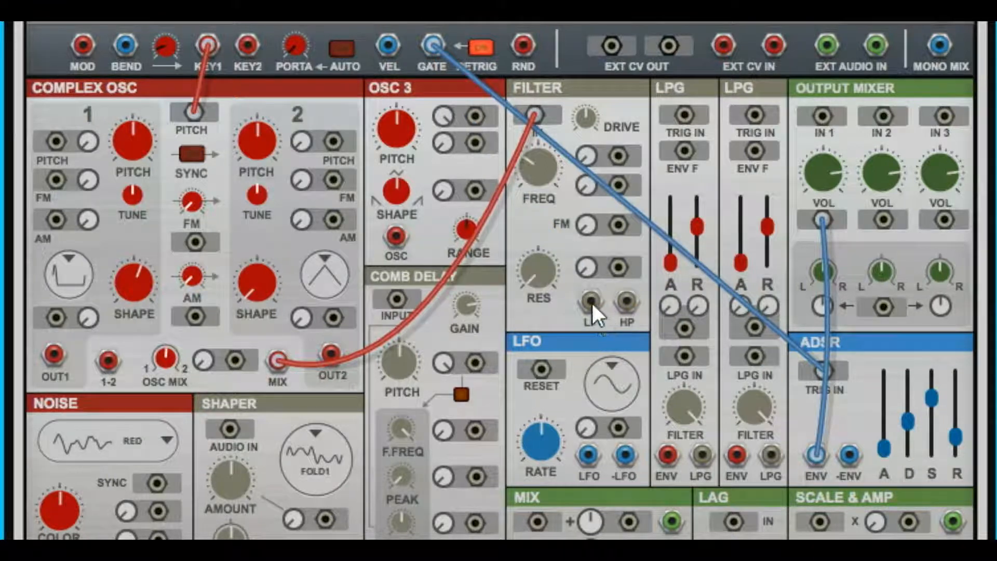
{"action": "left_click_drag", "start_coordinate": [589, 302], "coordinate": [824, 124]}
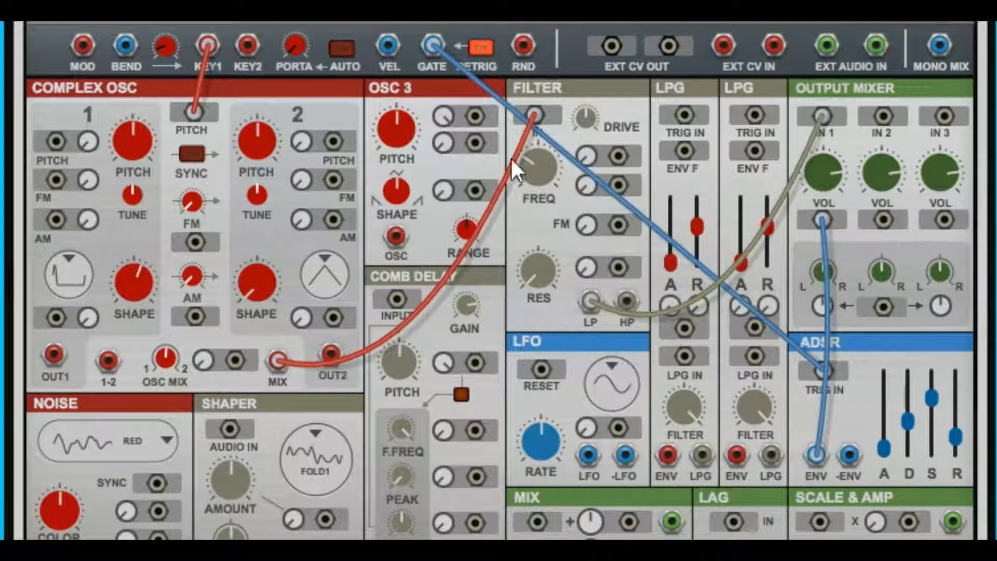
{"action": "left_click_drag", "start_coordinate": [540, 167], "coordinate": [603, 13]}
{"action": "mouse_move", "coordinate": [670, 26]}
{"action": "left_mouse_down"}
{"action": "mouse_move", "coordinate": [670, 115]}
{"action": "mouse_move", "coordinate": [670, 23]}
{"action": "left_mouse_up"}
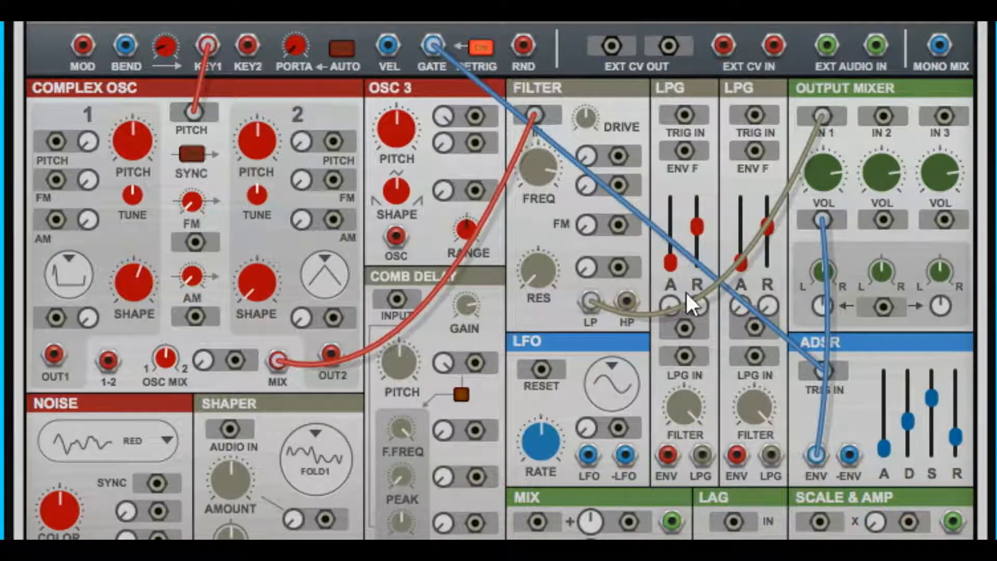
Patch the filter's high-pass output into mixer input 2 with the ADSR envelope controlling its volume, and sweep the filter frequency
{"action": "left_click_drag", "start_coordinate": [621, 296], "coordinate": [887, 120]}
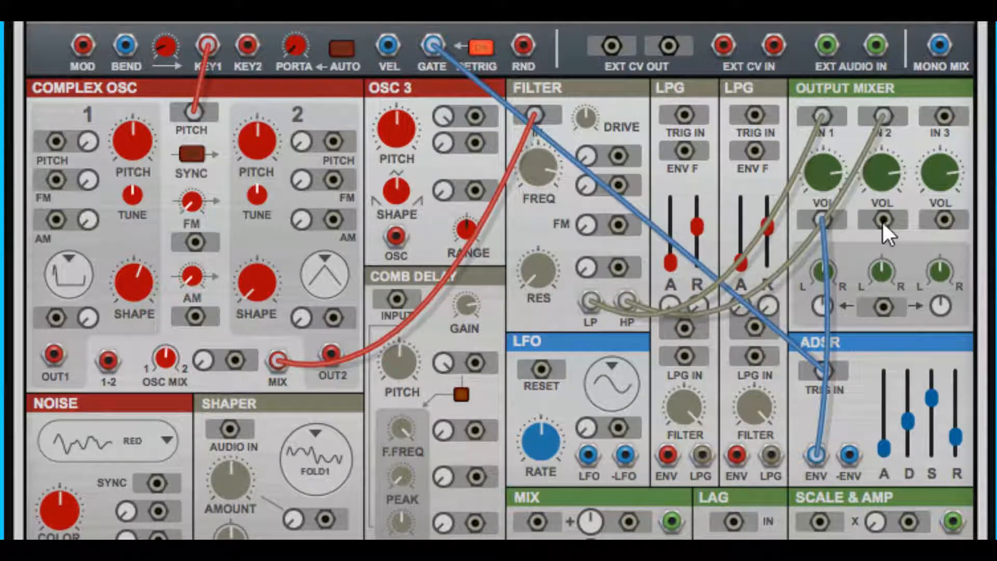
{"action": "left_click_drag", "start_coordinate": [882, 221], "coordinate": [817, 462]}
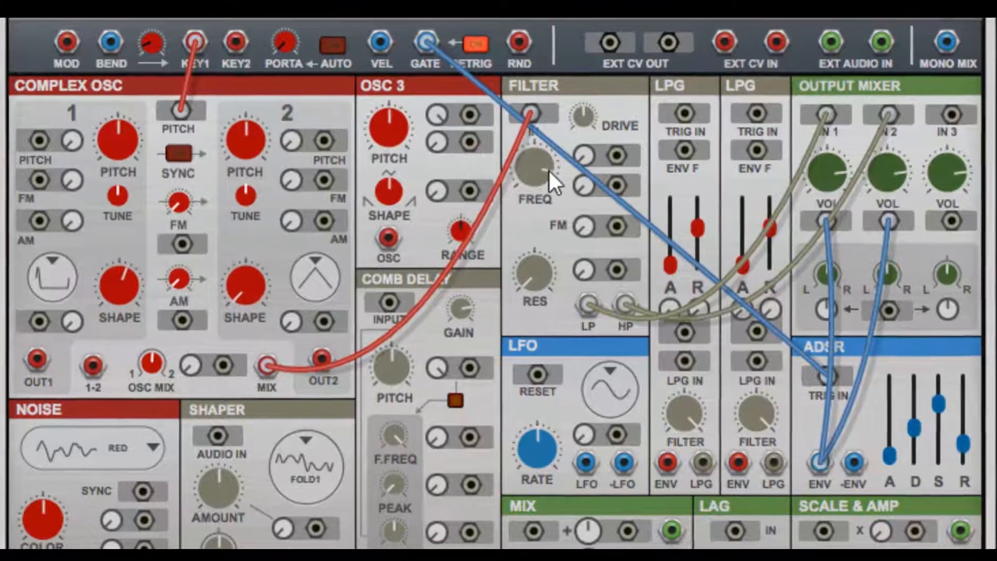
{"action": "left_click_drag", "start_coordinate": [553, 170], "coordinate": [527, 252]}
{"action": "left_click_drag", "start_coordinate": [506, 410], "coordinate": [527, 267]}
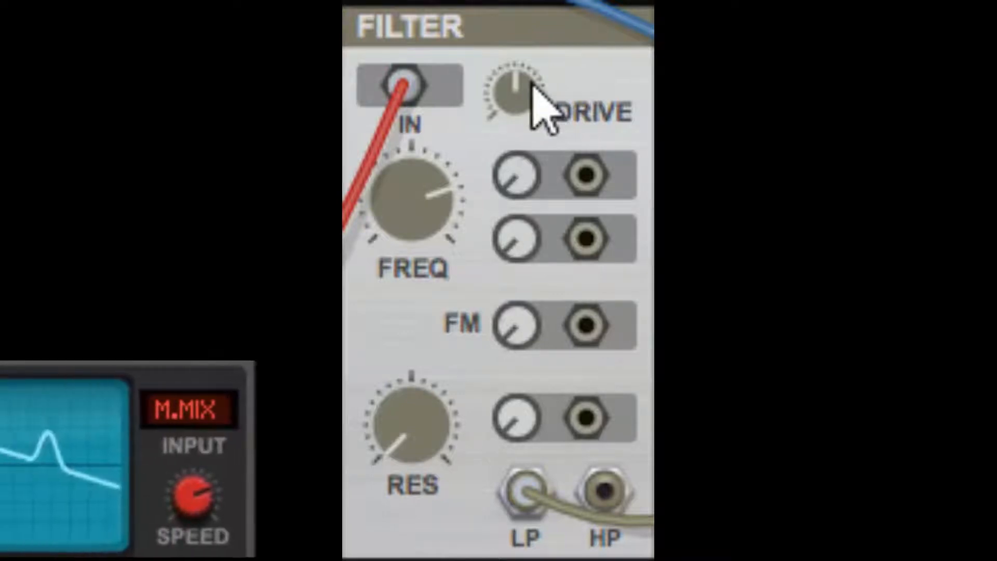
Sweep the filter drive up to maximum and back, leaving it slightly above the midpoint
{"action": "left_click_drag", "start_coordinate": [514, 87], "coordinate": [542, 0]}
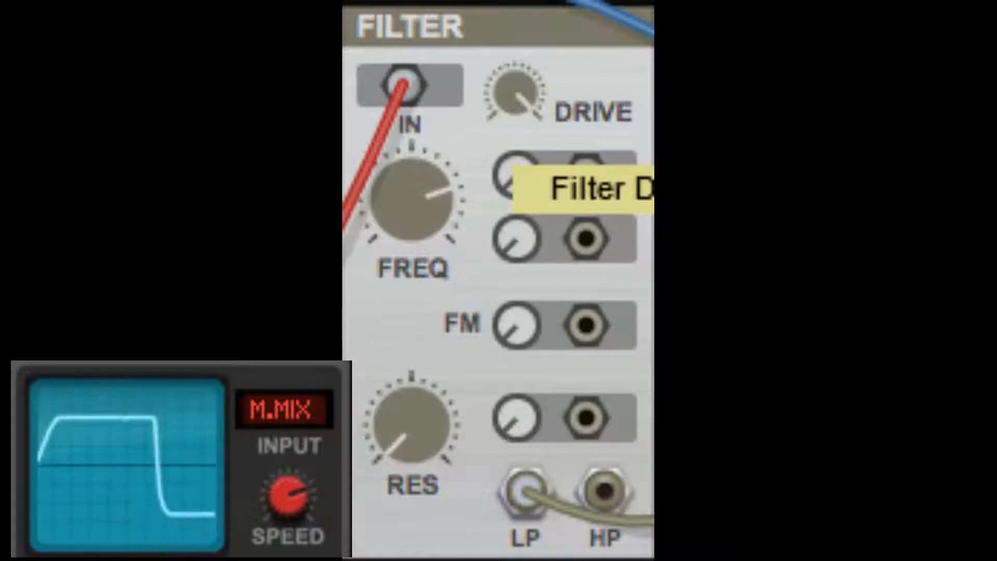
{"action": "left_click_drag", "start_coordinate": [543, 0], "coordinate": [488, 75]}
{"action": "left_click_drag", "start_coordinate": [516, 91], "coordinate": [515, 78]}
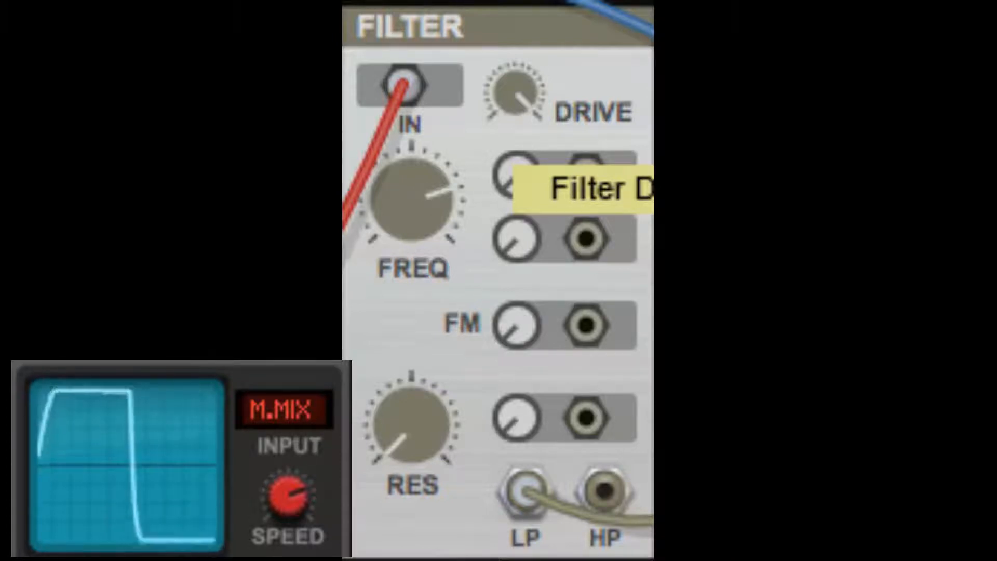
{"action": "left_click_drag", "start_coordinate": [515, 78], "coordinate": [515, 93]}
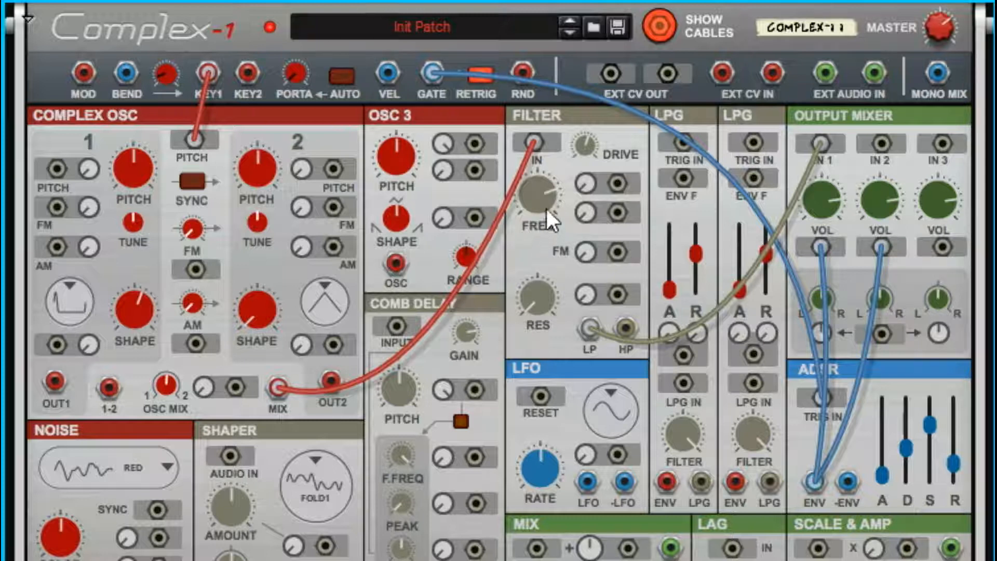
Raise the filter resonance to slightly above the midpoint and sweep the filter frequency
{"action": "mouse_move", "coordinate": [546, 197]}
{"action": "left_mouse_down"}
{"action": "mouse_move", "coordinate": [540, 301]}
{"action": "mouse_move", "coordinate": [562, 208]}
{"action": "mouse_move", "coordinate": [560, 146]}
{"action": "mouse_move", "coordinate": [524, 261]}
{"action": "mouse_move", "coordinate": [546, 204]}
{"action": "mouse_move", "coordinate": [528, 205]}
{"action": "mouse_move", "coordinate": [519, 339]}
{"action": "mouse_move", "coordinate": [513, 298]}
{"action": "mouse_move", "coordinate": [483, 311]}
{"action": "mouse_move", "coordinate": [526, 171]}
{"action": "mouse_move", "coordinate": [445, 357]}
{"action": "mouse_move", "coordinate": [500, 210]}
{"action": "mouse_move", "coordinate": [467, 288]}
{"action": "mouse_move", "coordinate": [543, 275]}
{"action": "mouse_move", "coordinate": [539, 304]}
{"action": "mouse_move", "coordinate": [561, 160]}
{"action": "mouse_move", "coordinate": [537, 214]}
{"action": "left_mouse_up"}
{"action": "left_click_drag", "start_coordinate": [541, 310], "coordinate": [599, 114]}
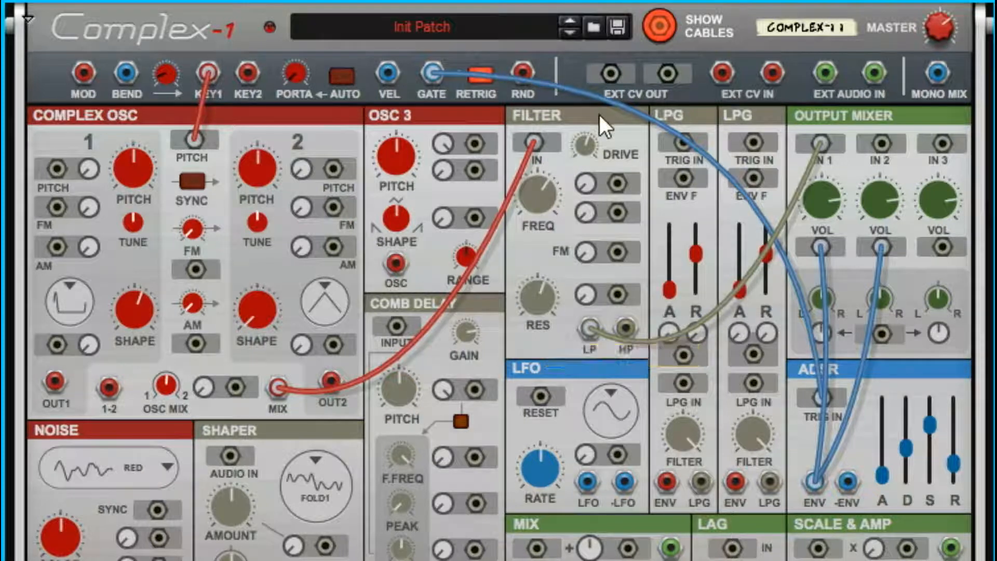
{"action": "left_click_drag", "start_coordinate": [553, 183], "coordinate": [709, 161]}
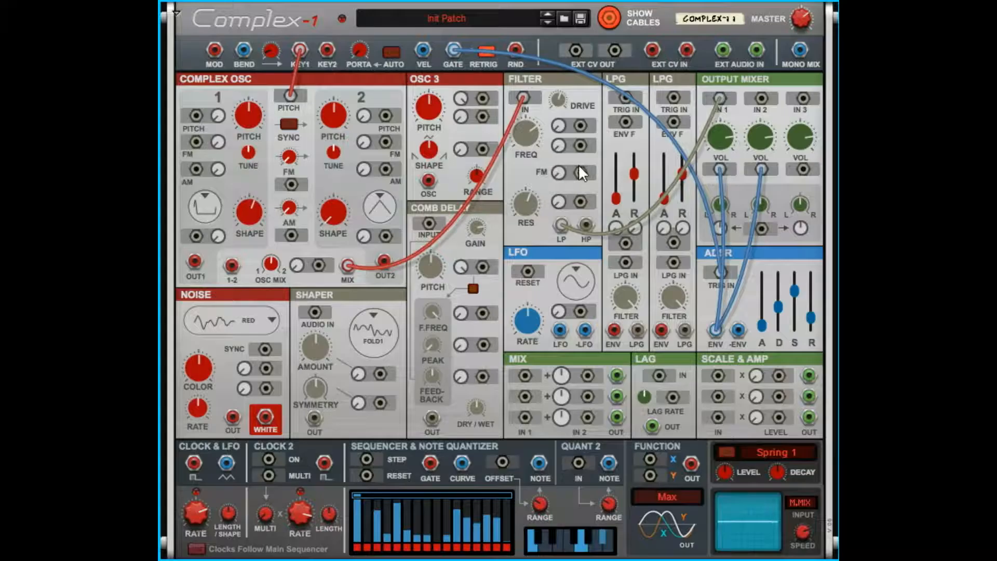
Set the LFO waveform to Smooth Random
{"action": "left_click", "coordinate": [472, 0]}
{"action": "left_click_drag", "start_coordinate": [476, 0], "coordinate": [490, 0]}
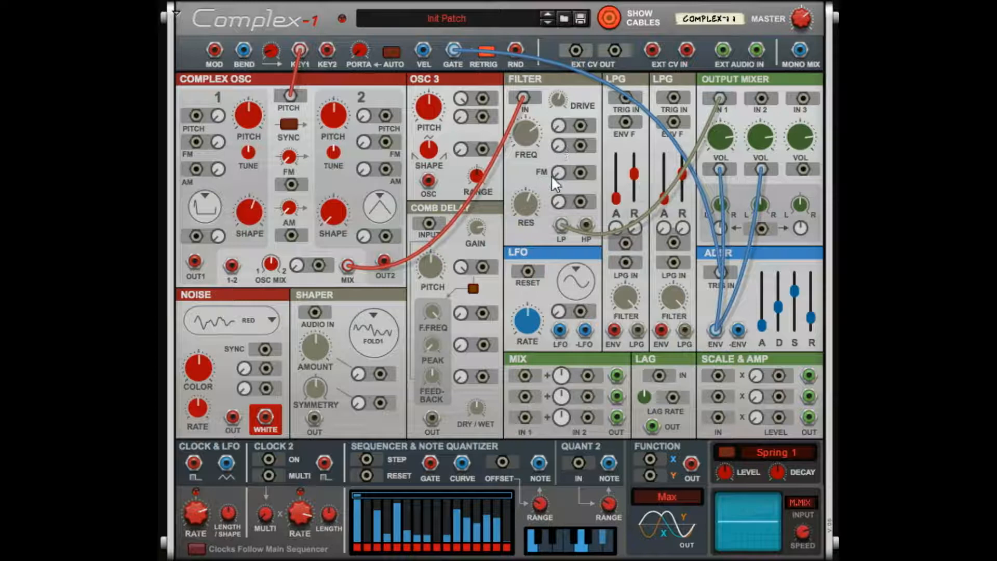
{"action": "left_click", "coordinate": [581, 277]}
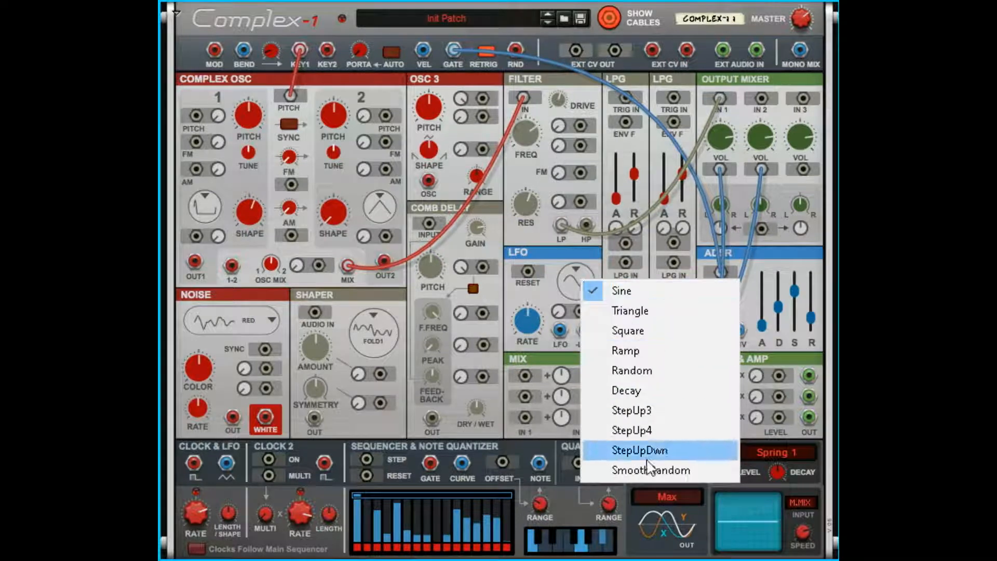
{"action": "left_click", "coordinate": [636, 471]}
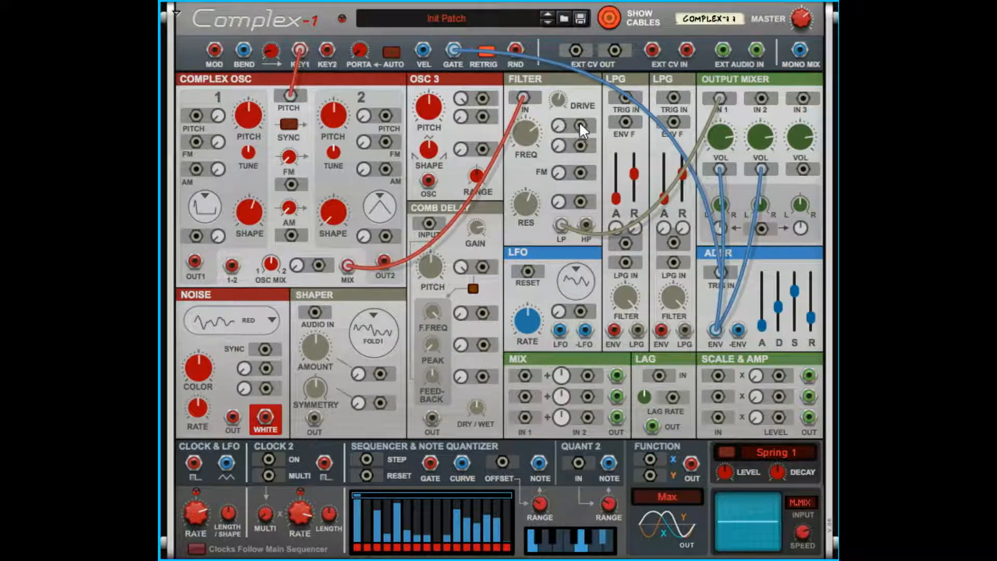
Patch the LFO output into the filter's first frequency modulation input and raise the LFO rate
{"action": "left_click", "coordinate": [604, 16]}
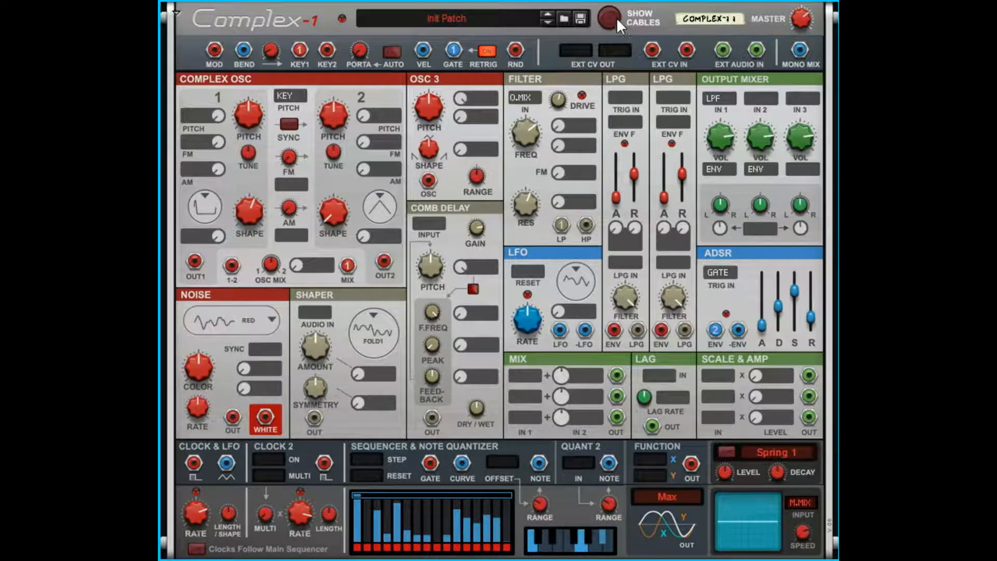
{"action": "left_click", "coordinate": [611, 18]}
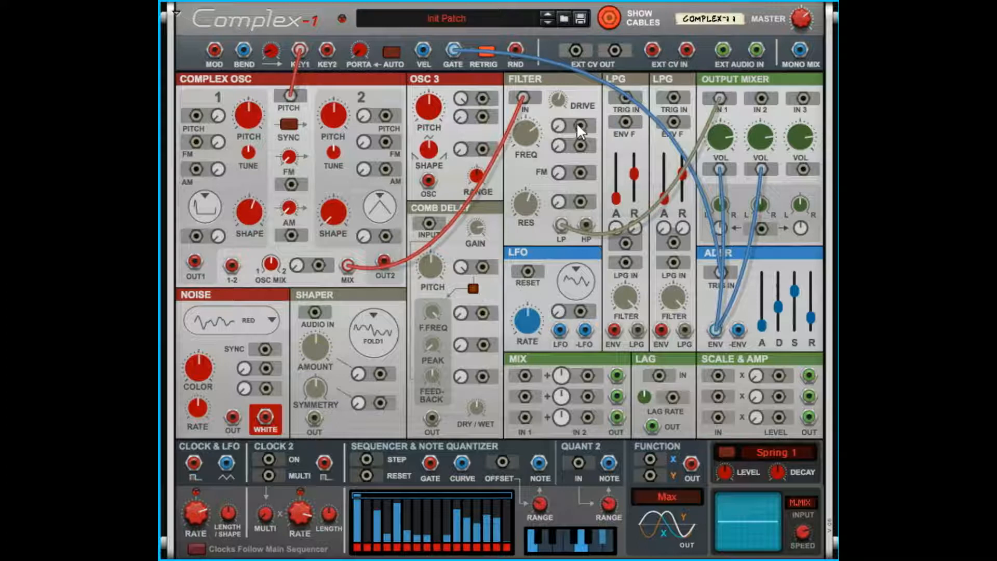
{"action": "left_click_drag", "start_coordinate": [579, 126], "coordinate": [564, 326]}
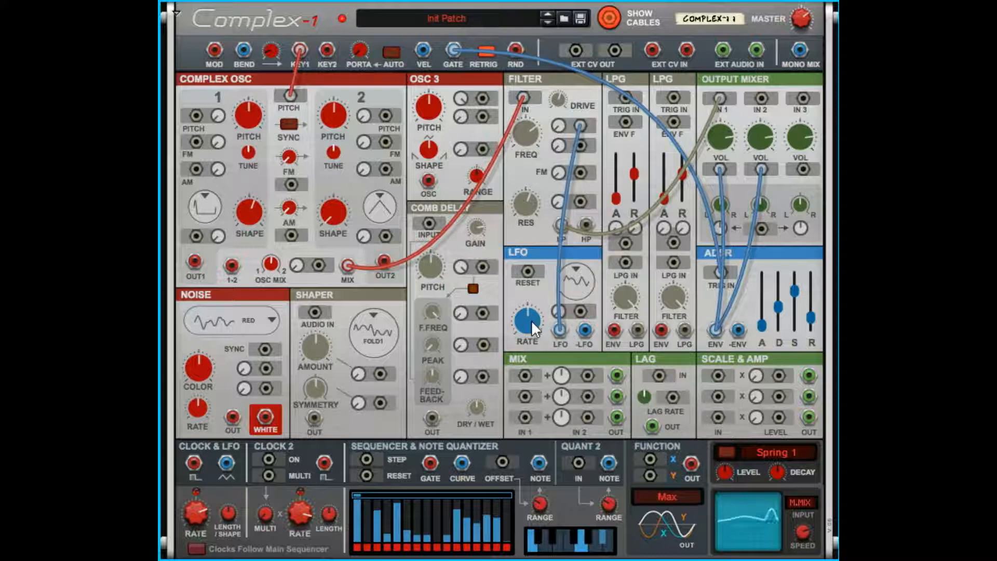
{"action": "left_click_drag", "start_coordinate": [532, 320], "coordinate": [551, 278]}
Raise the filter's first frequency modulation amount to maximum and set the filter frequency to just below the midpoint
{"action": "left_click_drag", "start_coordinate": [525, 120], "coordinate": [504, 194]}
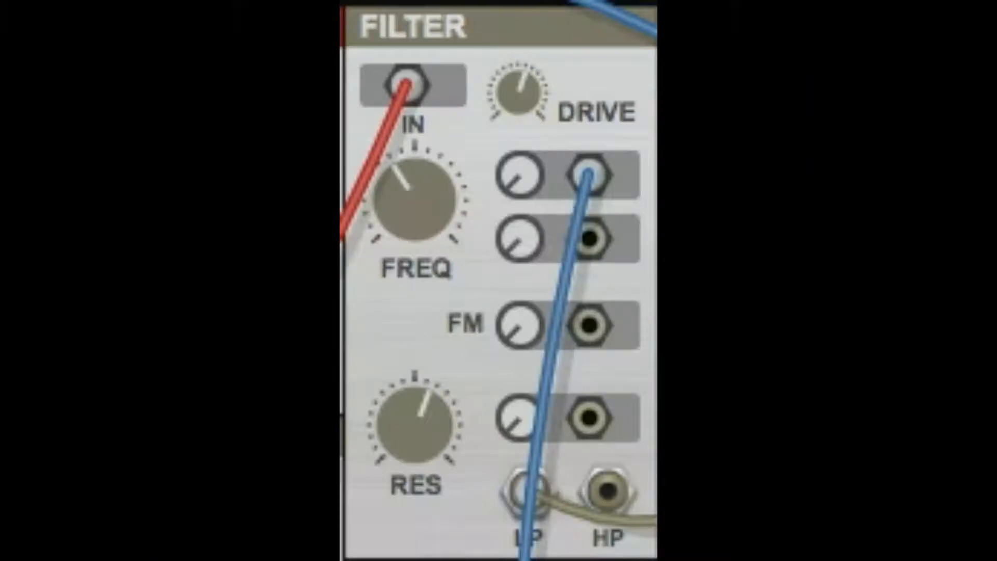
{"action": "left_click_drag", "start_coordinate": [527, 171], "coordinate": [600, 0]}
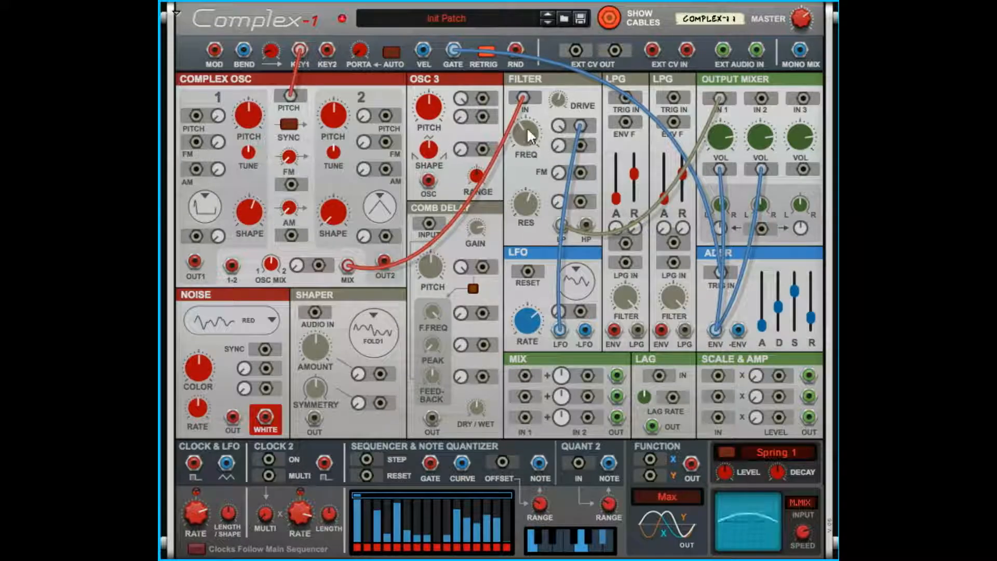
{"action": "left_click_drag", "start_coordinate": [528, 131], "coordinate": [544, 85]}
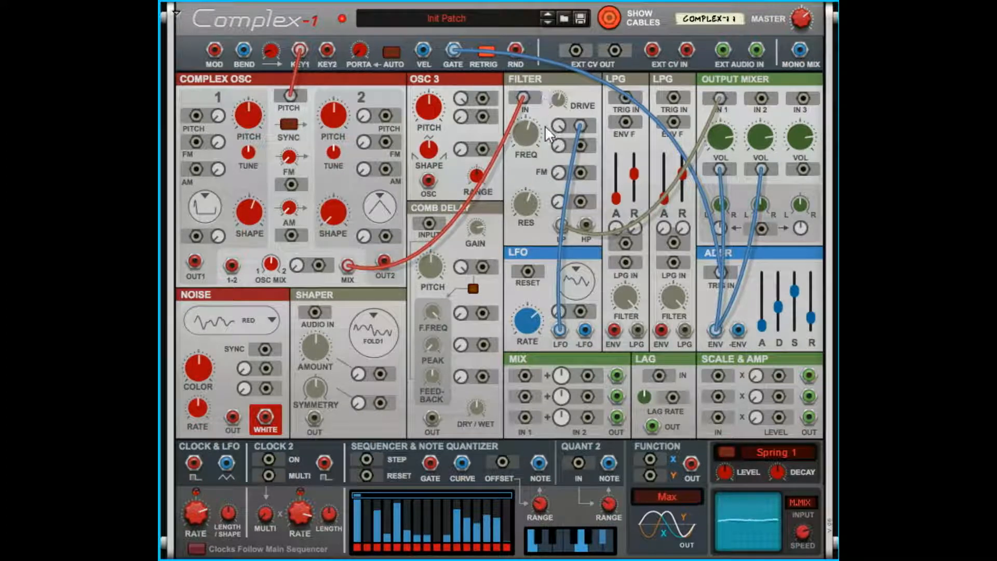
{"action": "left_click_drag", "start_coordinate": [528, 130], "coordinate": [524, 148]}
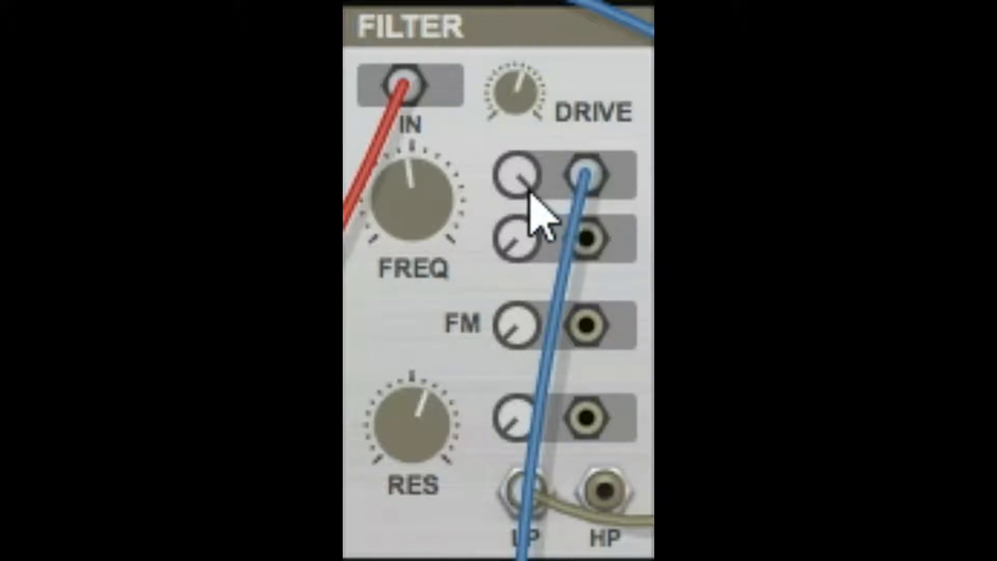
Reduce the filter's first frequency modulation amount to about three-quarters and raise the resonance slightly
{"action": "left_click_drag", "start_coordinate": [529, 193], "coordinate": [478, 401]}
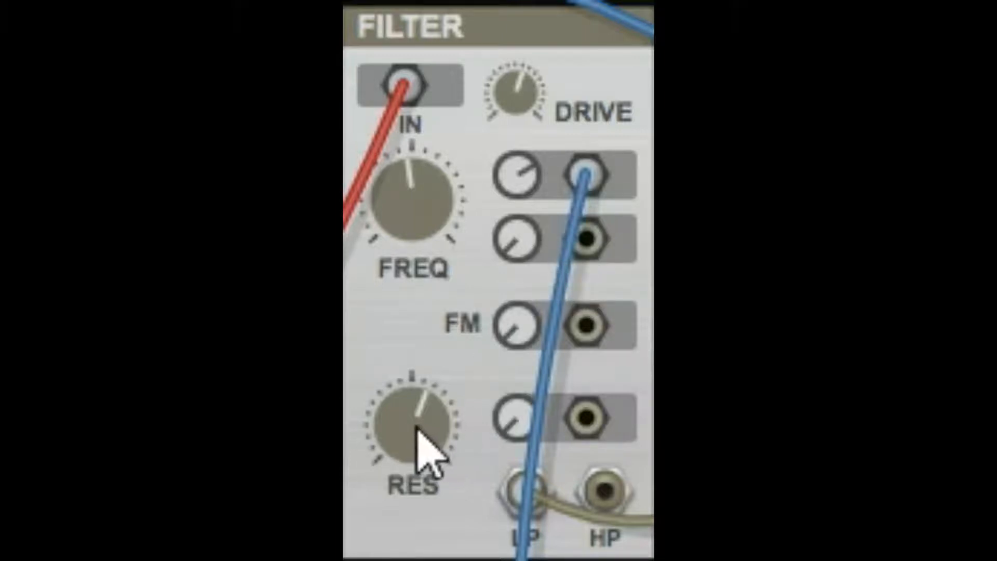
{"action": "left_click_drag", "start_coordinate": [416, 427], "coordinate": [451, 399]}
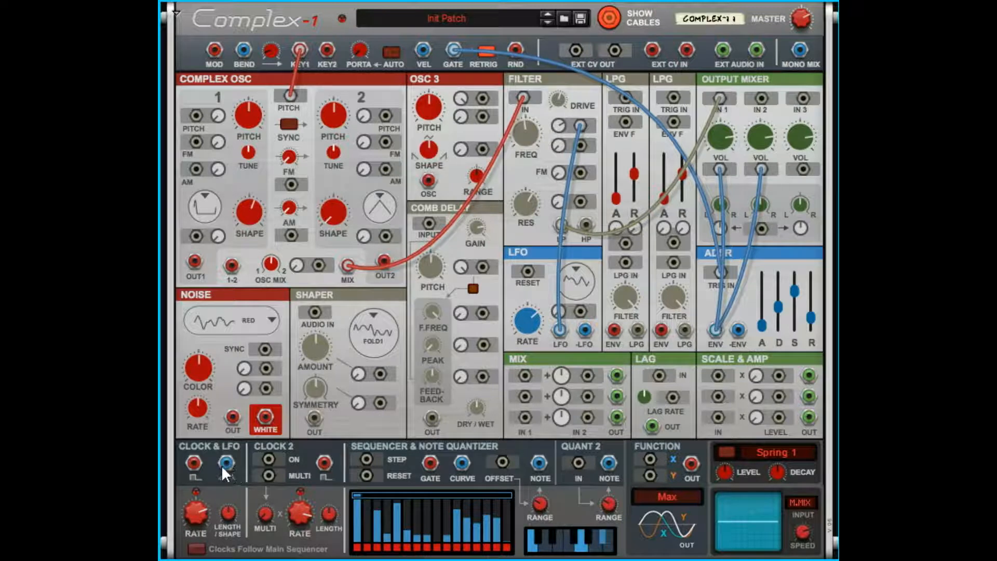
Modulate the filter frequency from the Clock & LFO triangle output at about half amount, and raise the filter frequency slightly above the midpoint
{"action": "left_click_drag", "start_coordinate": [226, 462], "coordinate": [583, 146]}
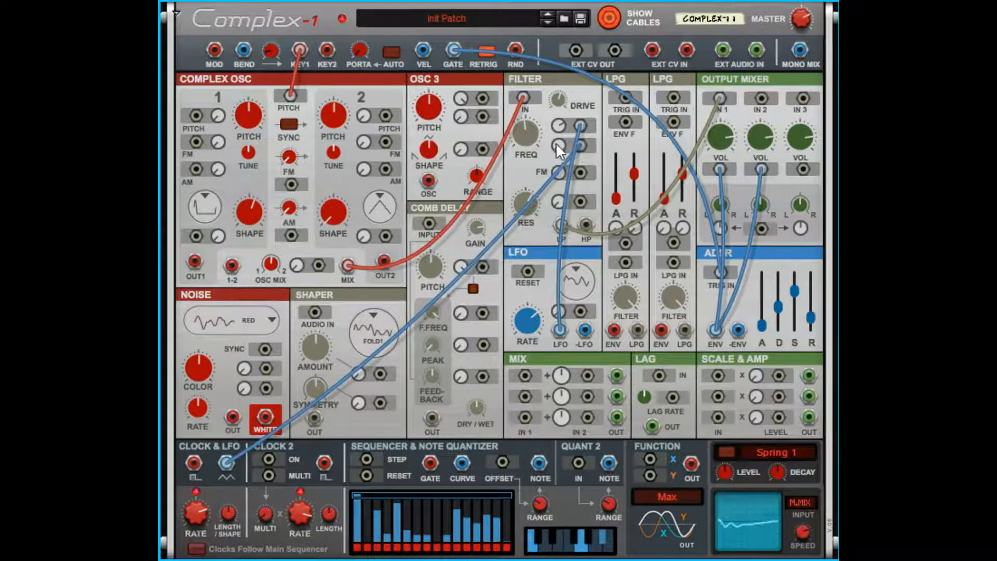
{"action": "left_click_drag", "start_coordinate": [556, 147], "coordinate": [600, 23]}
{"action": "left_click_drag", "start_coordinate": [521, 119], "coordinate": [568, 88]}
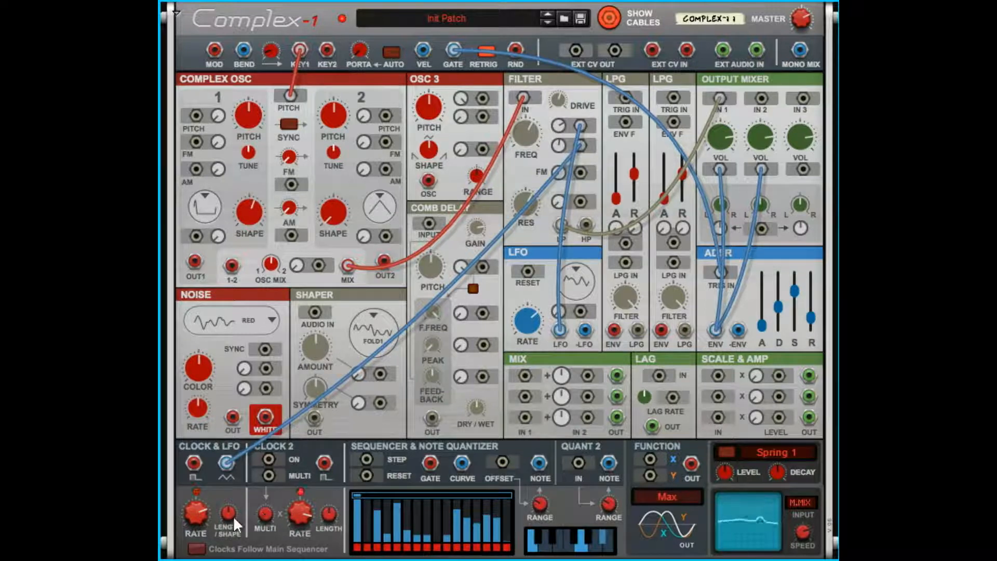
{"action": "left_click_drag", "start_coordinate": [264, 477], "coordinate": [263, 539]}
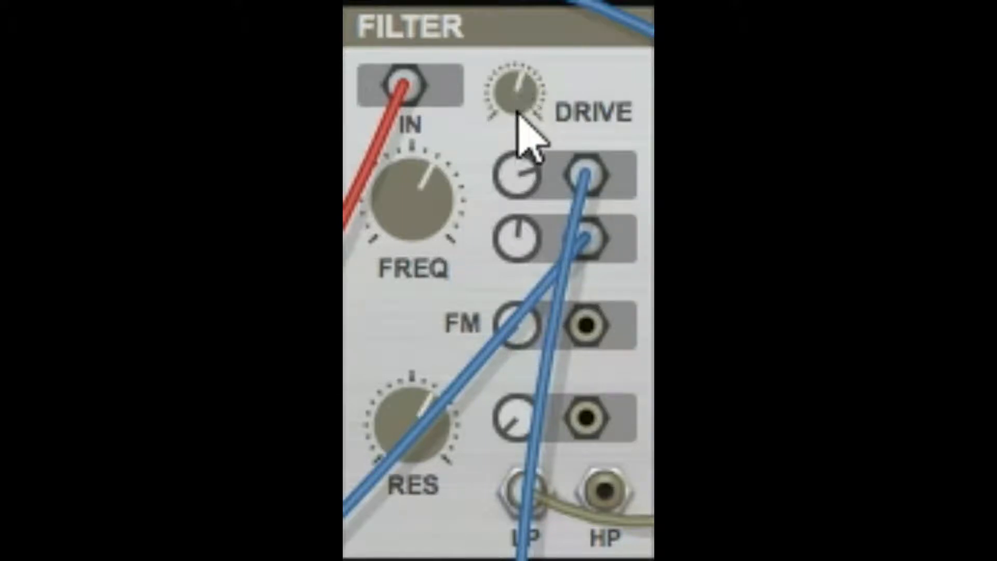
Raise the filter drive well above the midpoint, and bring it partly back down
{"action": "left_click_drag", "start_coordinate": [555, 70], "coordinate": [615, 0]}
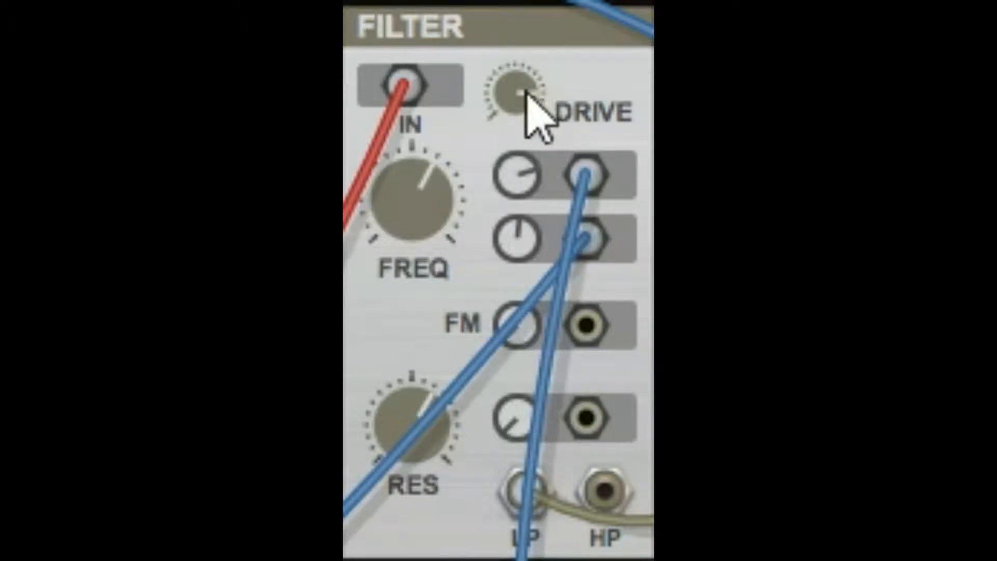
{"action": "left_click_drag", "start_coordinate": [526, 91], "coordinate": [486, 244]}
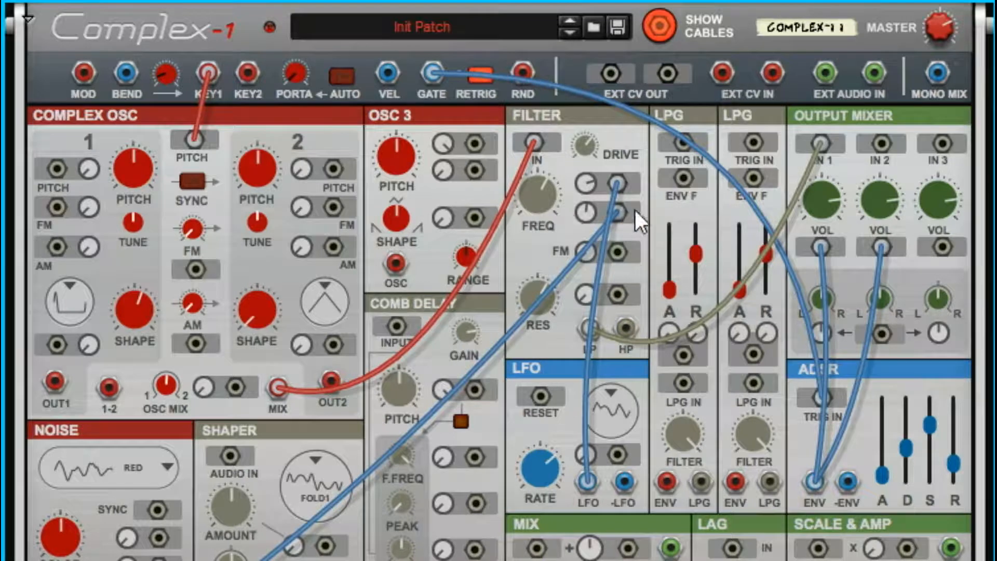
Disconnect both frequency modulation cables from the filter and patch the LFO output into the filter's FM input
{"action": "left_click_drag", "start_coordinate": [619, 211], "coordinate": [524, 248]}
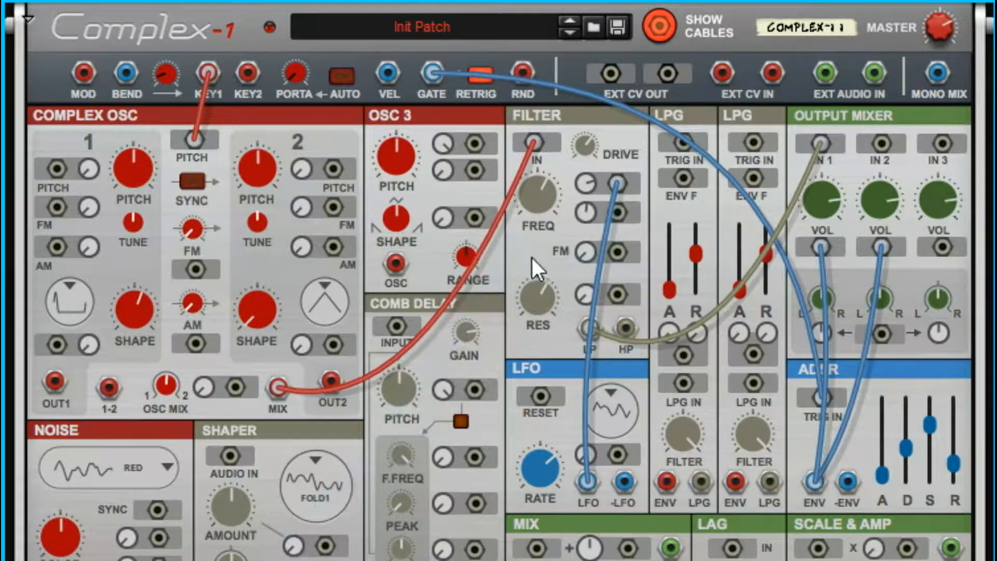
{"action": "left_click_drag", "start_coordinate": [615, 179], "coordinate": [648, 201]}
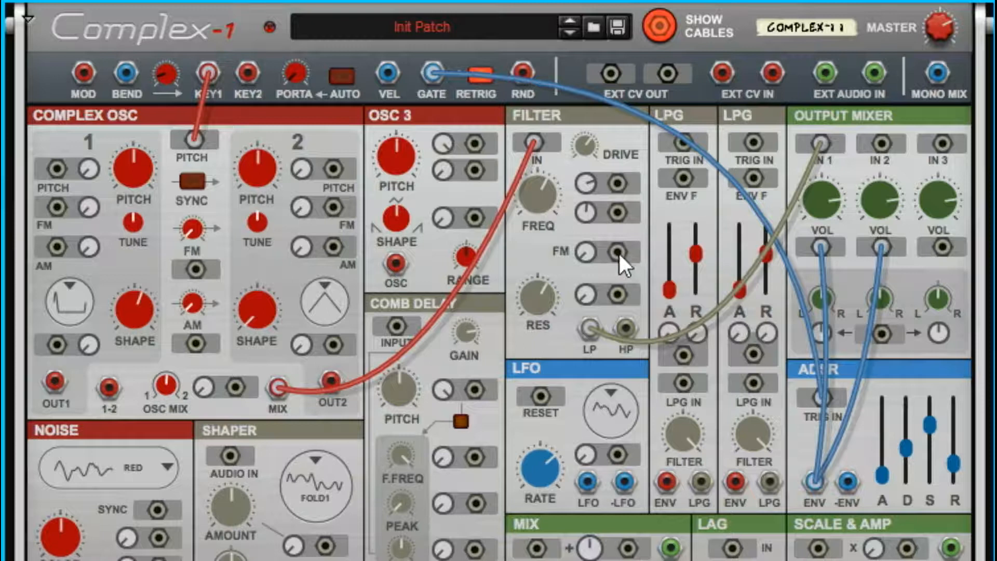
{"action": "left_click_drag", "start_coordinate": [619, 253], "coordinate": [581, 478]}
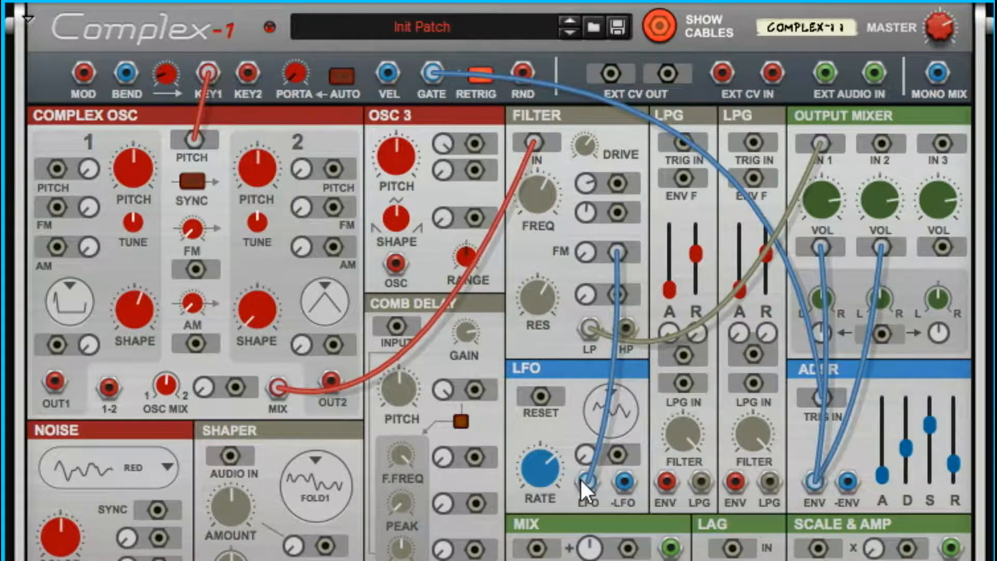
Raise the filter's FM amount and adjust its frequency, resonance and drive
{"action": "left_click_drag", "start_coordinate": [583, 251], "coordinate": [724, 1]}
{"action": "left_click_drag", "start_coordinate": [540, 183], "coordinate": [641, 91]}
{"action": "left_click_drag", "start_coordinate": [533, 295], "coordinate": [561, 229]}
{"action": "left_click_drag", "start_coordinate": [594, 148], "coordinate": [616, 151]}
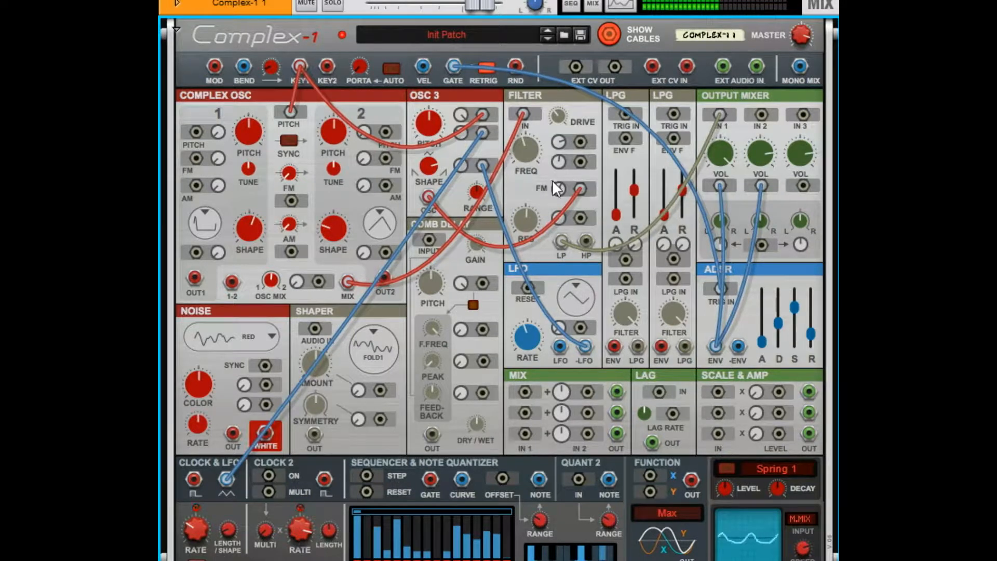
Sweep the filter's FM amount up and down, leaving it slightly above the midpoint
{"action": "mouse_move", "coordinate": [563, 180]}
{"action": "left_click_drag", "start_coordinate": [563, 181], "coordinate": [585, 107]}
{"action": "left_click_drag", "start_coordinate": [557, 186], "coordinate": [560, 273]}
{"action": "scroll", "coordinate": [562, 276], "scroll_direction": "down", "scroll_amount": 1}
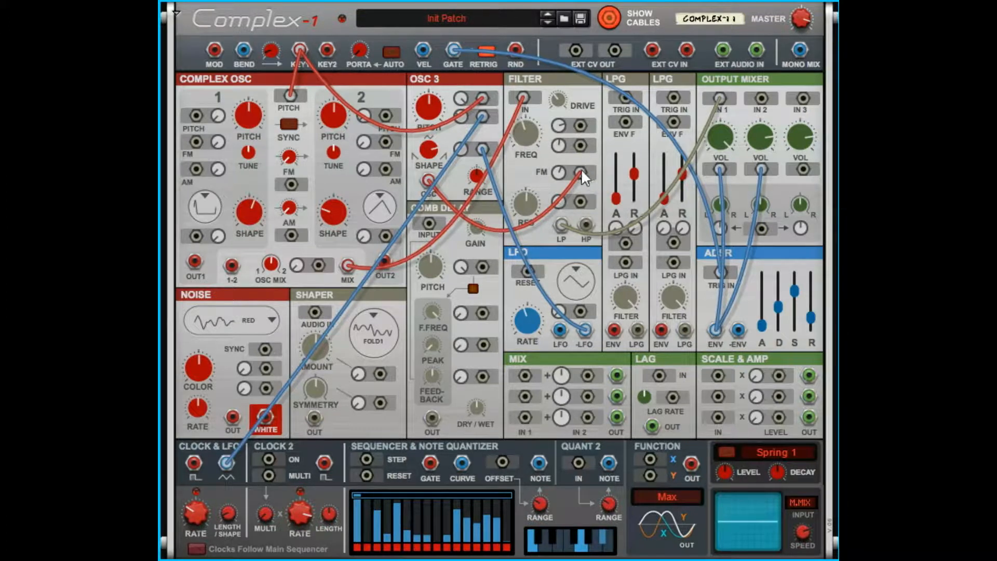
Move the Osc 3 cable from the filter's FM input to its resonance modulation input, and vary the modulation amount
{"action": "left_click_drag", "start_coordinate": [581, 170], "coordinate": [579, 205]}
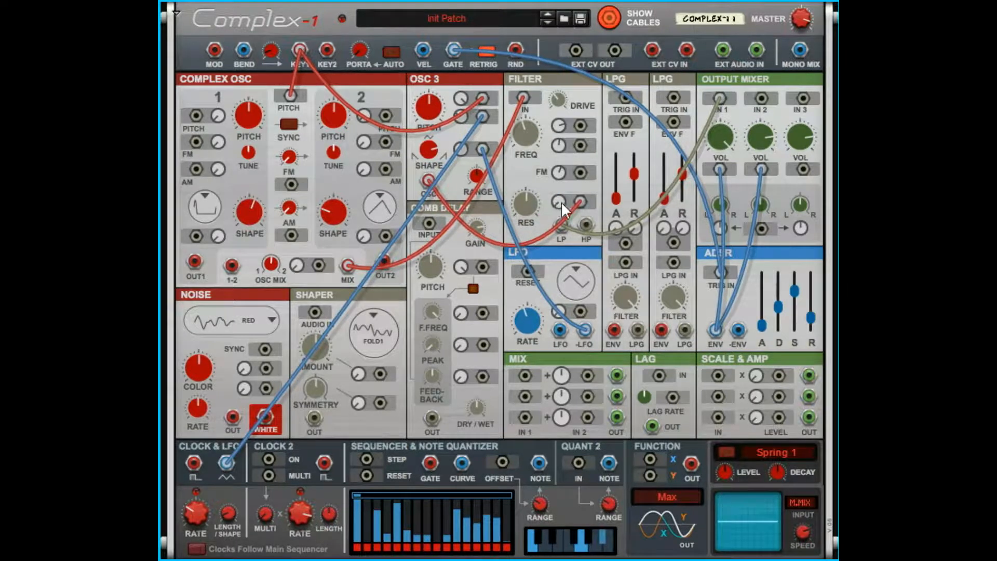
{"action": "left_click_drag", "start_coordinate": [562, 202], "coordinate": [665, 0]}
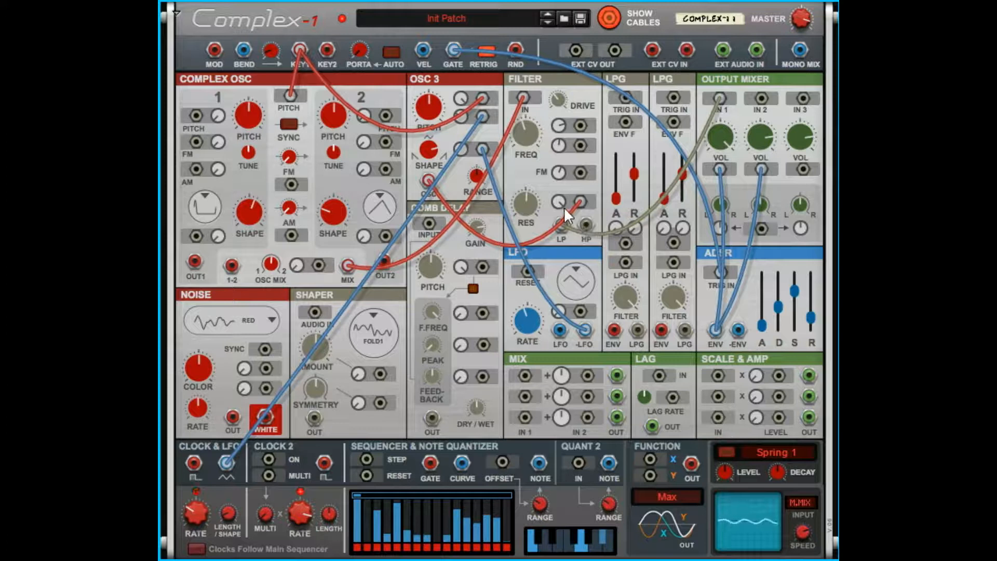
{"action": "left_click_drag", "start_coordinate": [557, 201], "coordinate": [578, 238]}
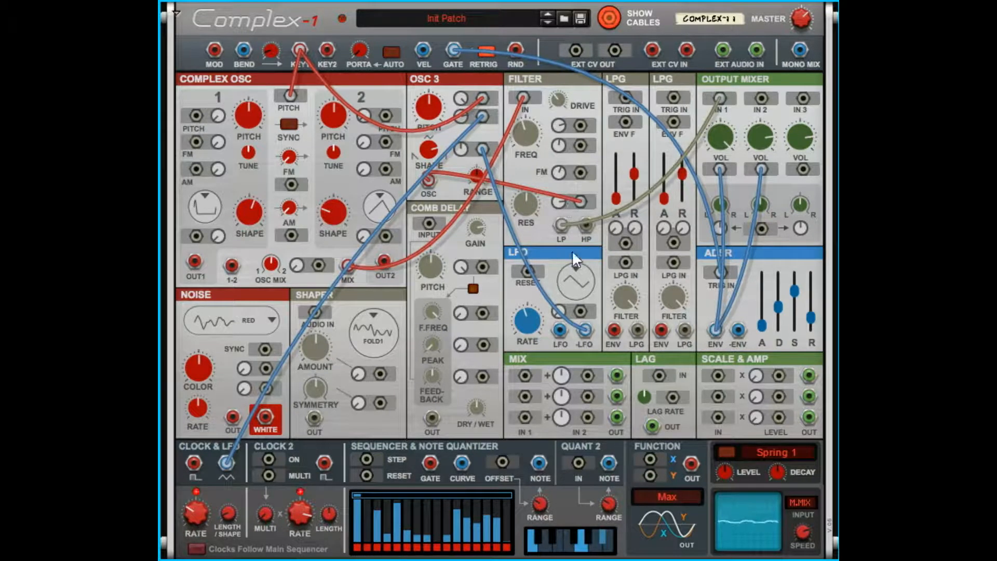
Move the inverted LFO cable from Osc 3's shape input to the filter's resonance modulation input, and set the amount to about 65%
{"action": "left_click_drag", "start_coordinate": [481, 151], "coordinate": [584, 204]}
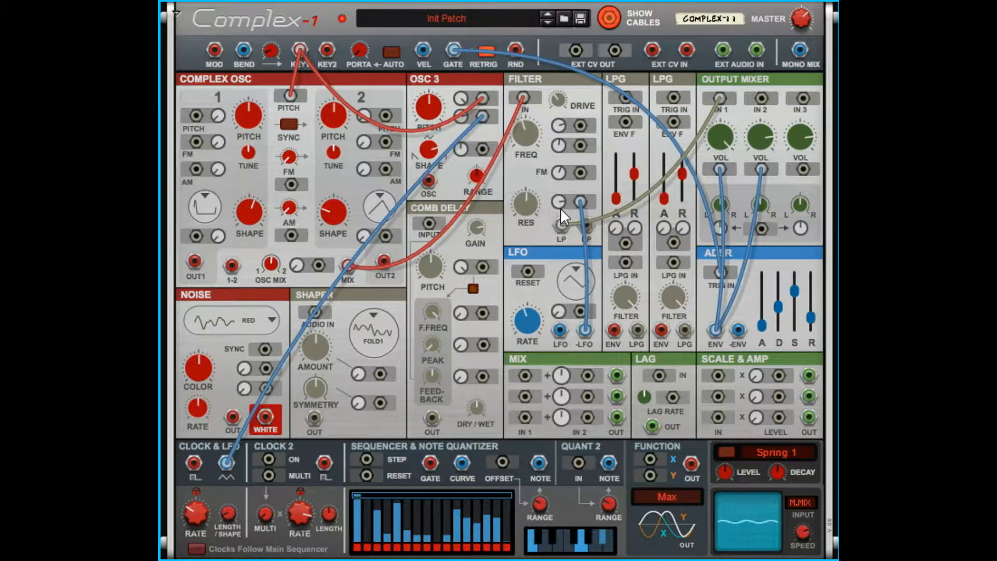
{"action": "left_click_drag", "start_coordinate": [560, 208], "coordinate": [556, 247]}
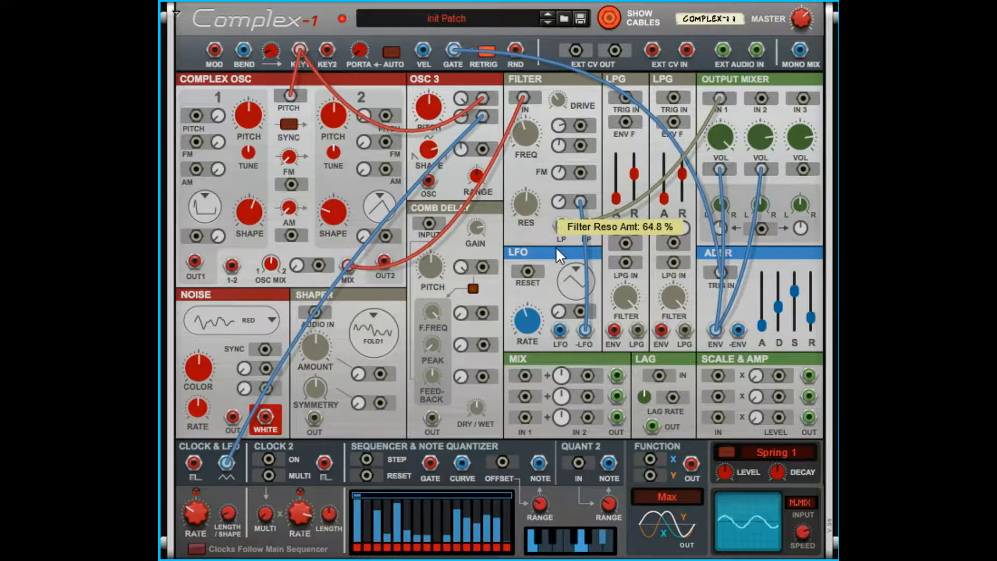
{"action": "left_click_drag", "start_coordinate": [555, 247], "coordinate": [582, 250]}
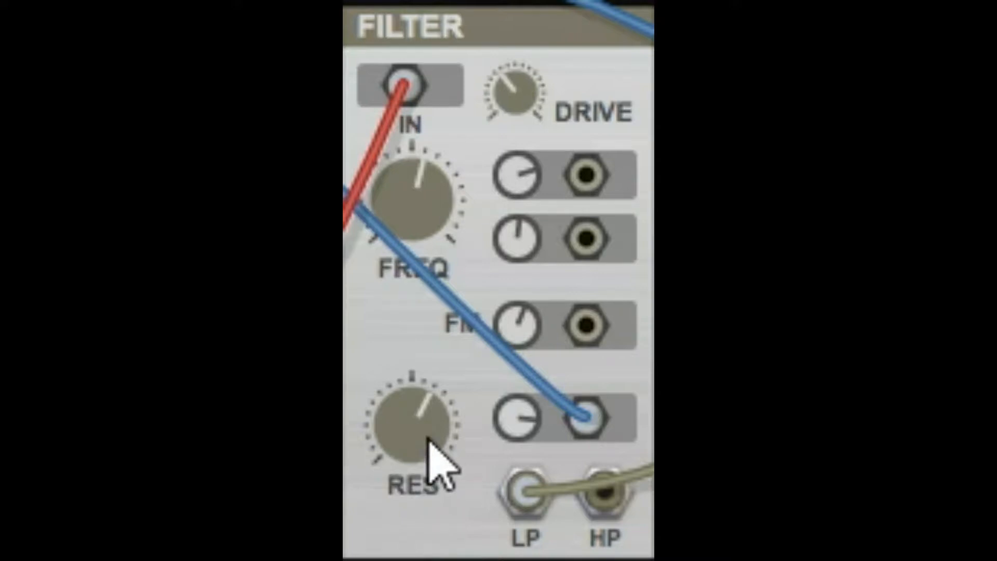
Lower the filter's resonance to slightly below its midpoint
{"action": "left_click_drag", "start_coordinate": [429, 440], "coordinate": [365, 560]}
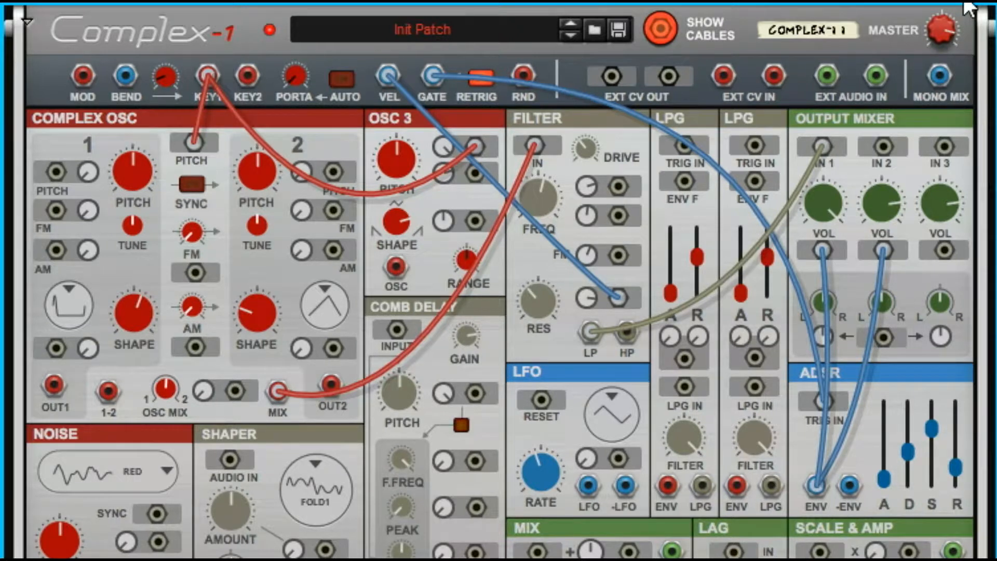
{"action": "left_click_drag", "start_coordinate": [555, 298], "coordinate": [561, 284]}
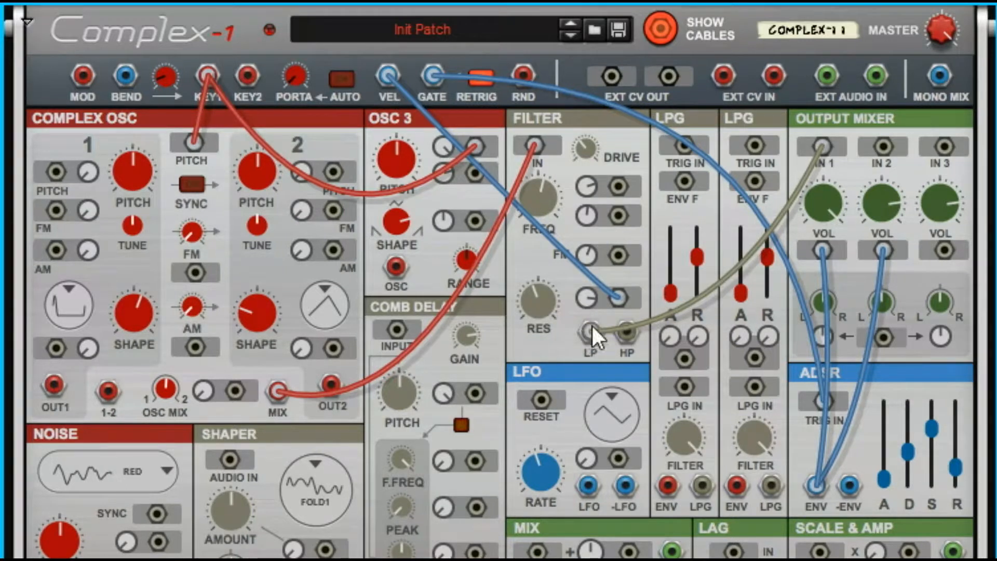
Set the filter's FM amount for the Osc 3 signal to about 24%
{"action": "scroll", "coordinate": [591, 332], "scroll_direction": "up", "scroll_amount": 2}
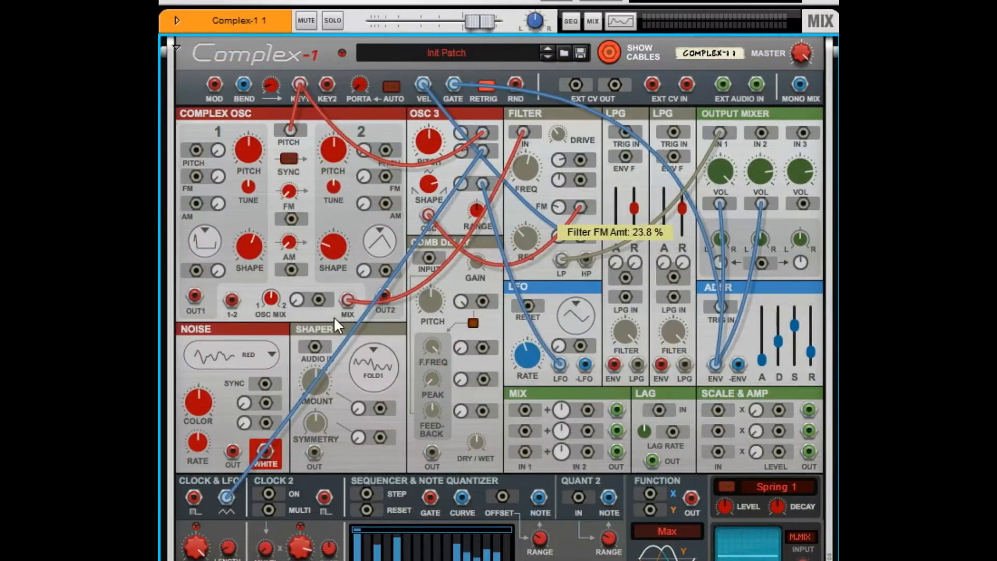
{"action": "left_click_drag", "start_coordinate": [334, 317], "coordinate": [253, 473]}
{"action": "left_click_drag", "start_coordinate": [234, 510], "coordinate": [570, 310]}
{"action": "left_click_drag", "start_coordinate": [559, 203], "coordinate": [550, 239]}
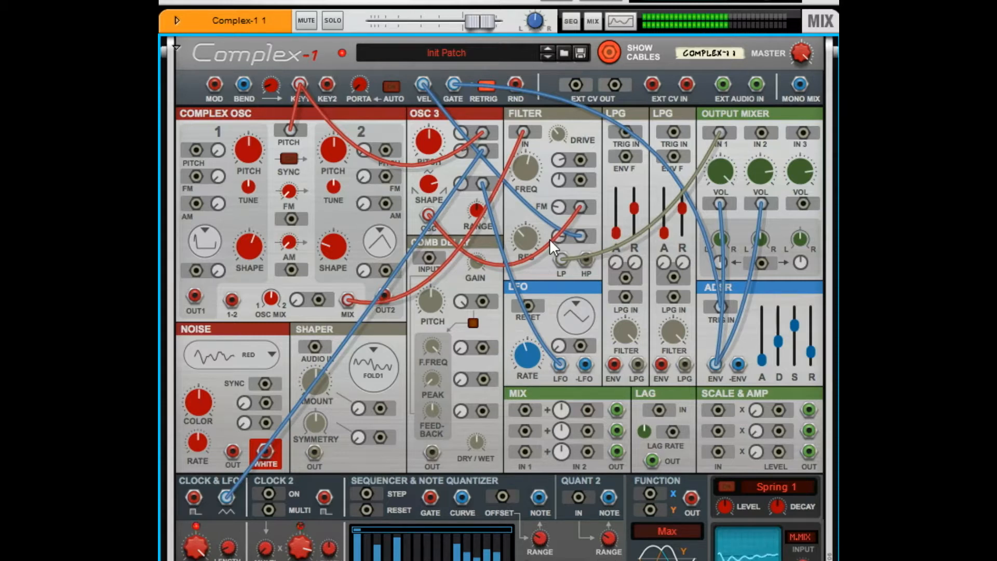
Raise the Complex-1 channel level in the rack mixer, and bring it back down to just below its original position
{"action": "left_click", "coordinate": [475, 19]}
{"action": "left_click_drag", "start_coordinate": [476, 20], "coordinate": [511, 19]}
{"action": "scroll", "coordinate": [512, 20], "scroll_direction": "down", "scroll_amount": 1}
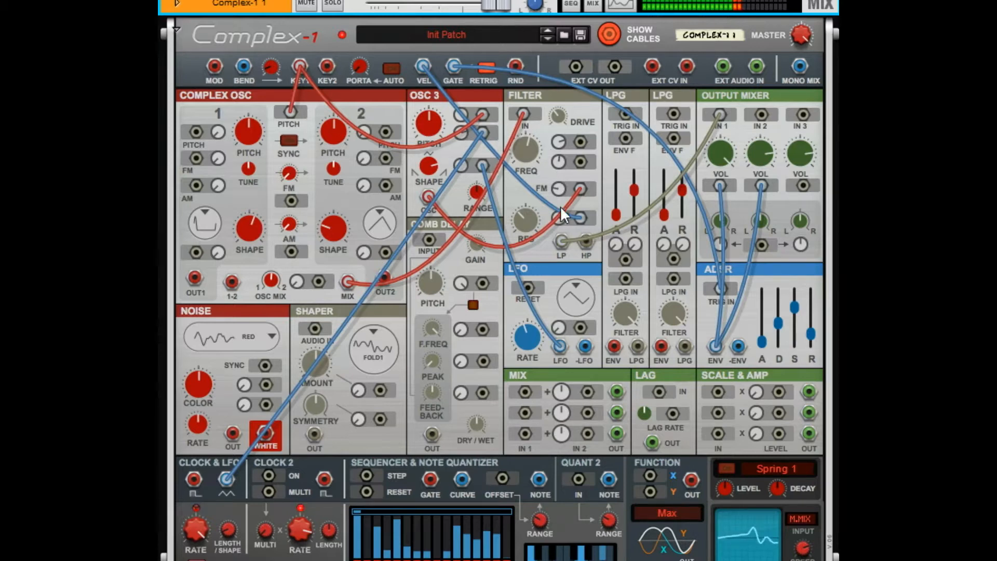
{"action": "left_click_drag", "start_coordinate": [475, 9], "coordinate": [460, 8]}
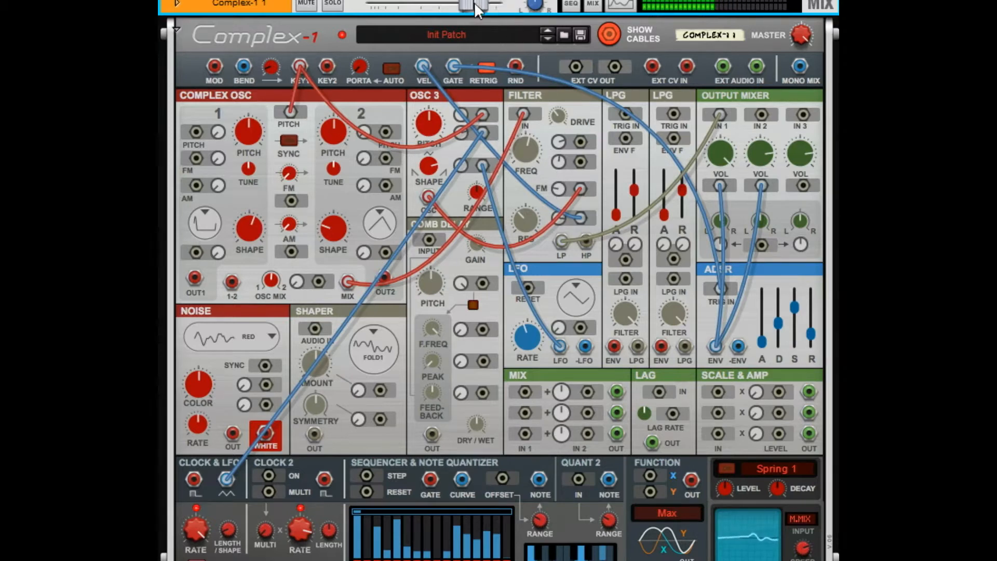
Adjust the filter's drive
{"action": "left_click_drag", "start_coordinate": [558, 111], "coordinate": [447, 4]}
{"action": "scroll", "coordinate": [443, 5], "scroll_direction": "down", "scroll_amount": 1}
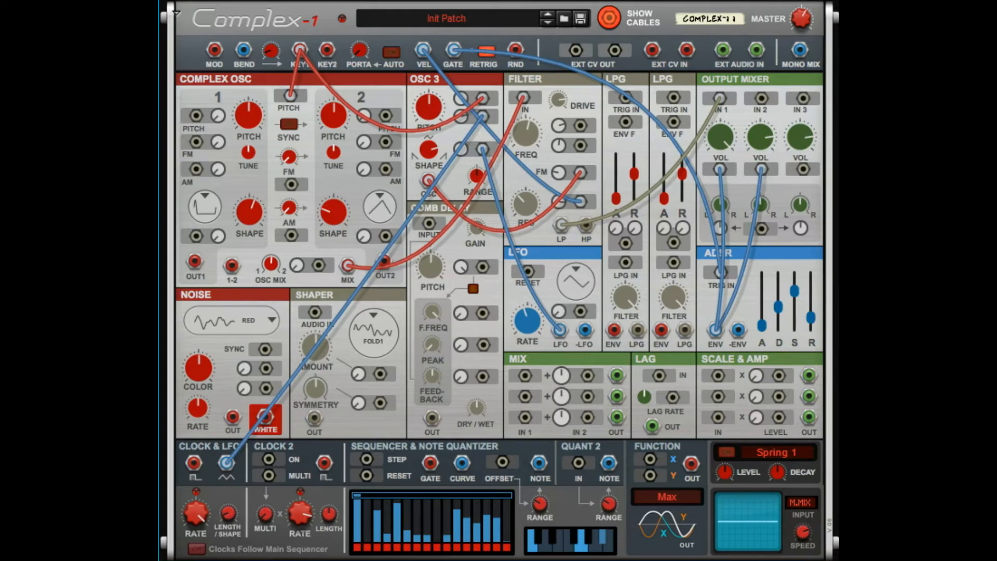
{"action": "left_click", "coordinate": [582, 71]}
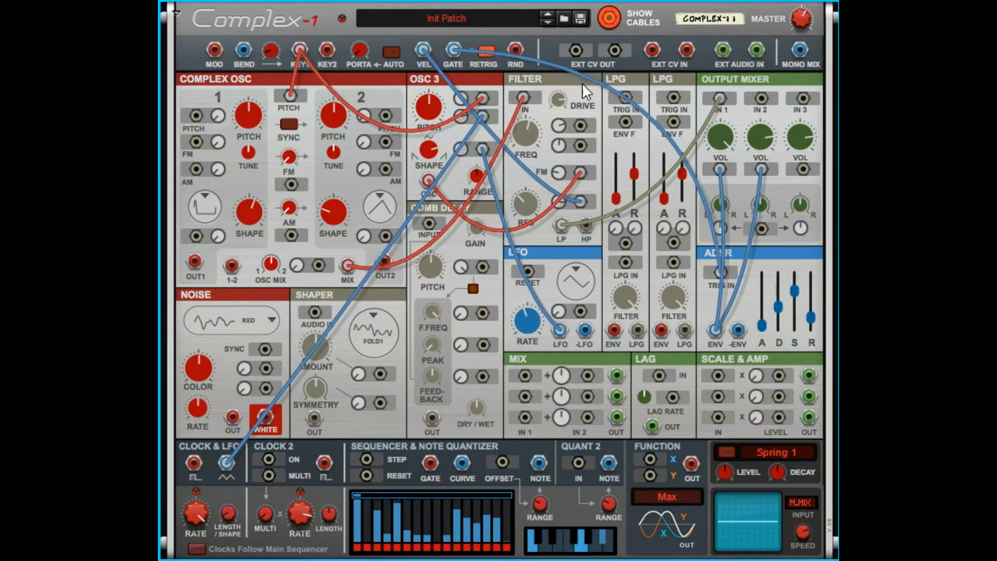